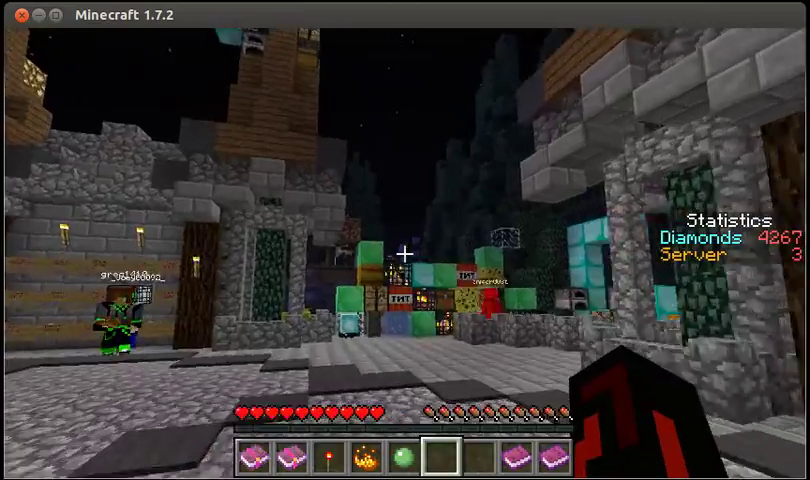
- Glance at the player inventory and the server selection menu, closing each
key("e")
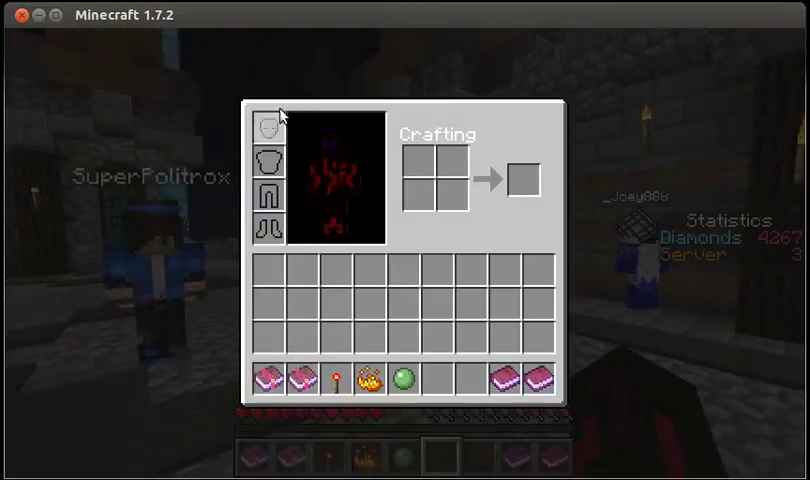
key("Escape")
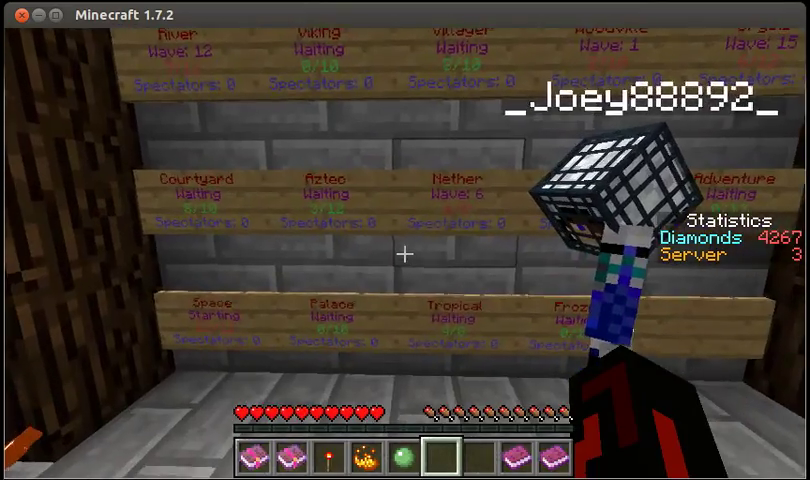
scroll(405, 255, "up", 3)
scroll(405, 255, "up", 1)
scroll(405, 255, "down", 2)
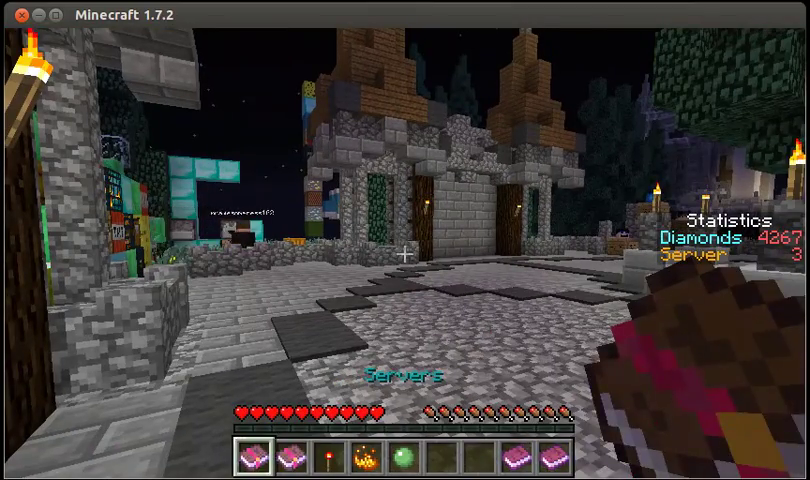
right_click(405, 255)
key("Escape")
scroll(405, 255, "up", 1)
- Try the full Courtyard match, then join the waiting Tropical map match
right_click(405, 255)
left_click(306, 160)
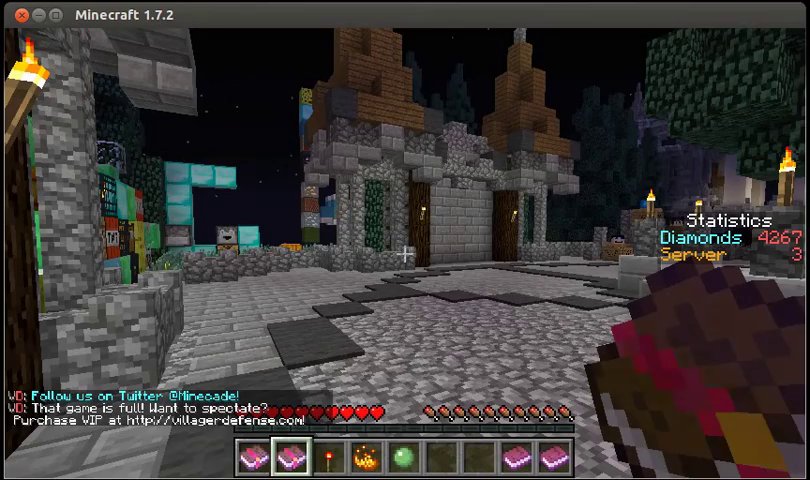
right_click(405, 255)
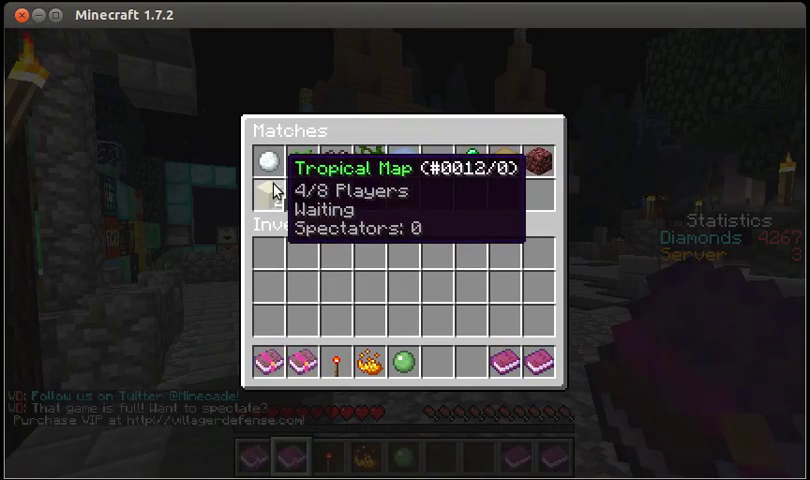
left_click(272, 190)
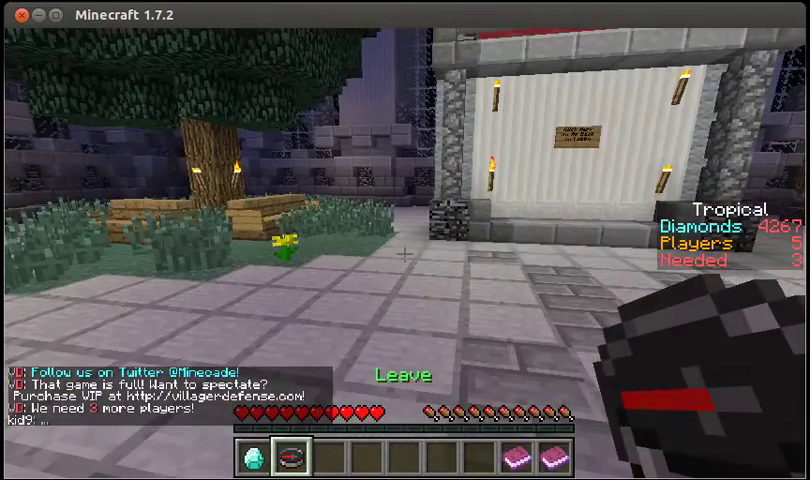
scroll(405, 255, "down", 1)
scroll(405, 255, "up", 1)
- Leave the Tropical lobby, then check the inventory and Matches list until the client crashes
right_click(405, 255)
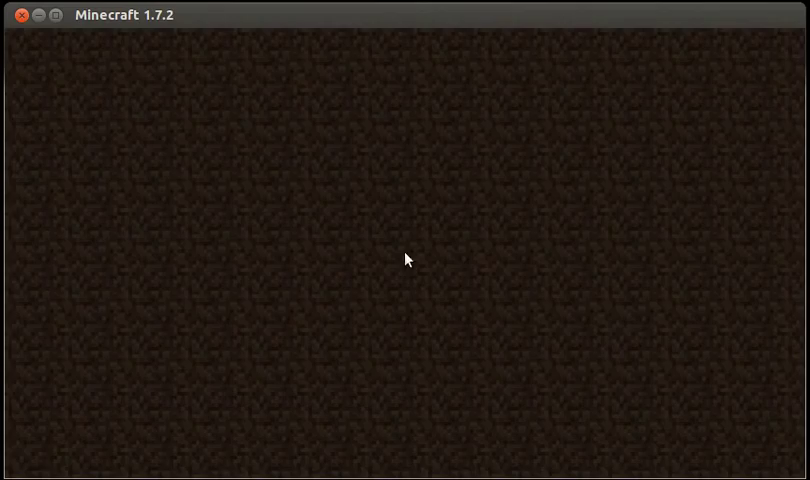
key("e")
key("Escape")
right_click(407, 260)
key("Escape")
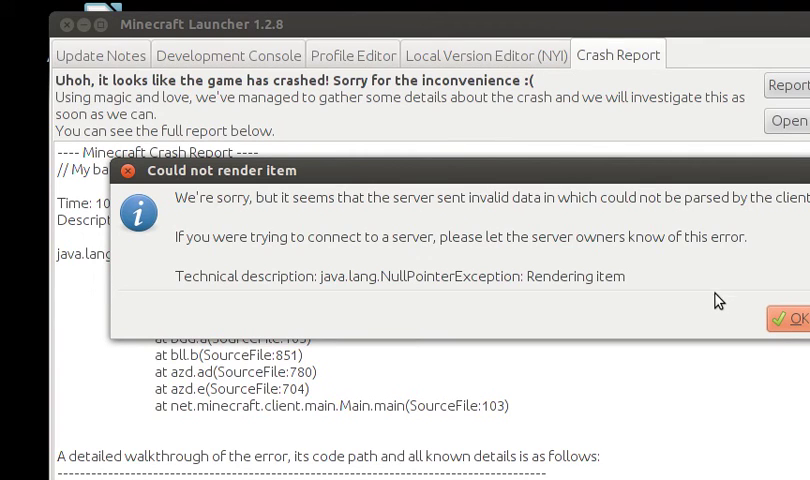
- Dismiss the 'Could not render item' error twice, reposition the launcher, and report the crash to Mojang
left_click(790, 318)
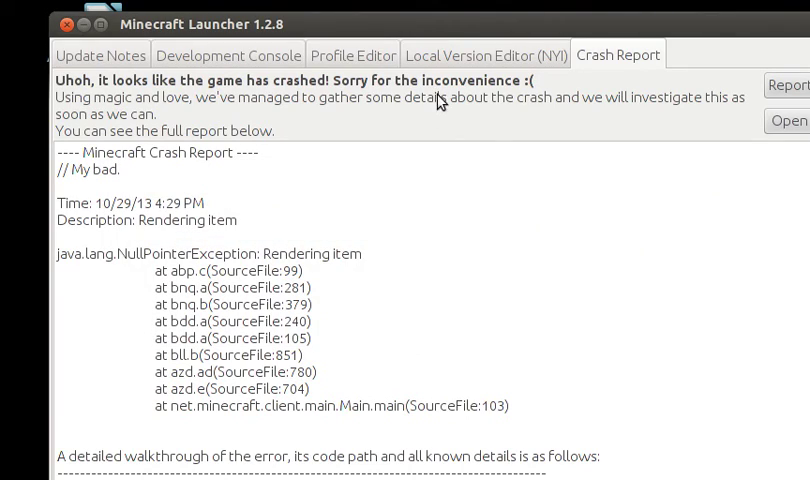
mouse_move(440, 24)
left_mouse_down()
mouse_move(400, 0)
mouse_move(408, 20)
left_mouse_up()
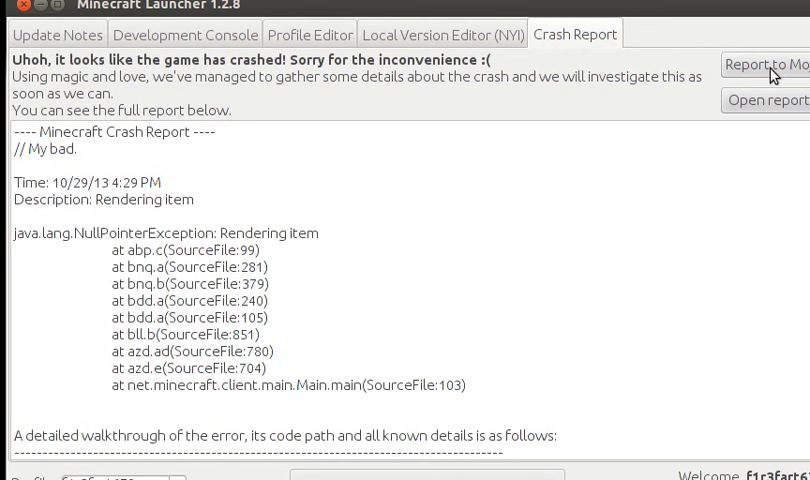
mouse_move(730, 8)
left_mouse_down()
mouse_move(565, 37)
mouse_move(625, 8)
left_mouse_up()
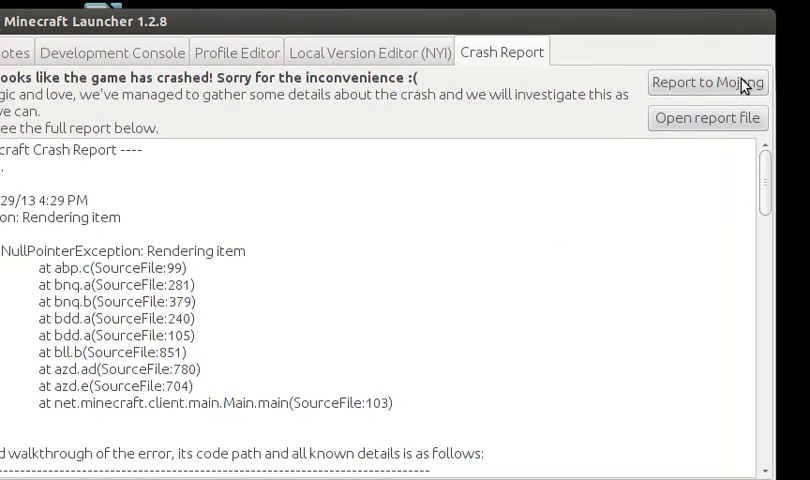
left_click(745, 85)
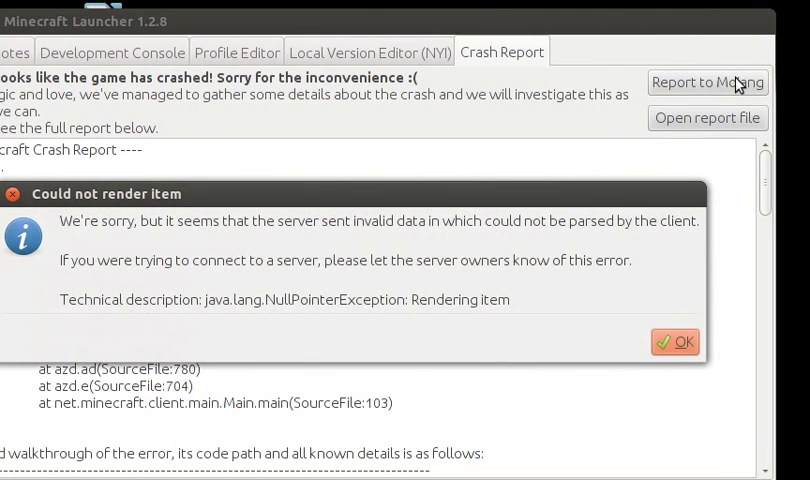
left_click(676, 344)
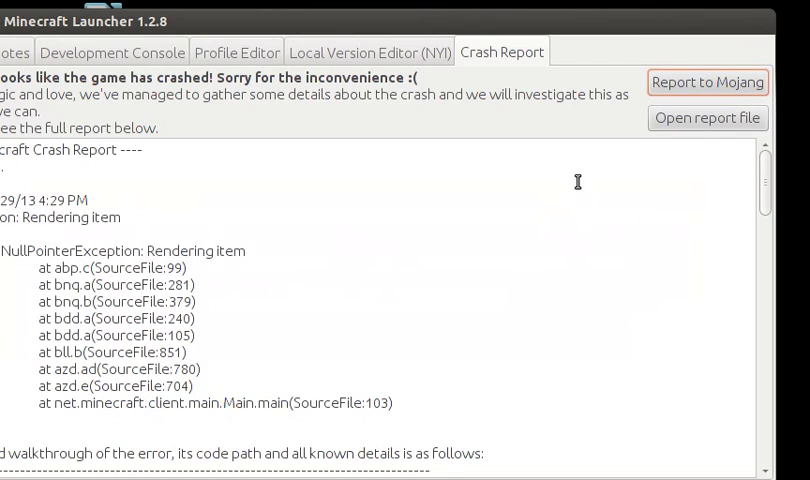
left_click_drag(537, 22, 625, 2)
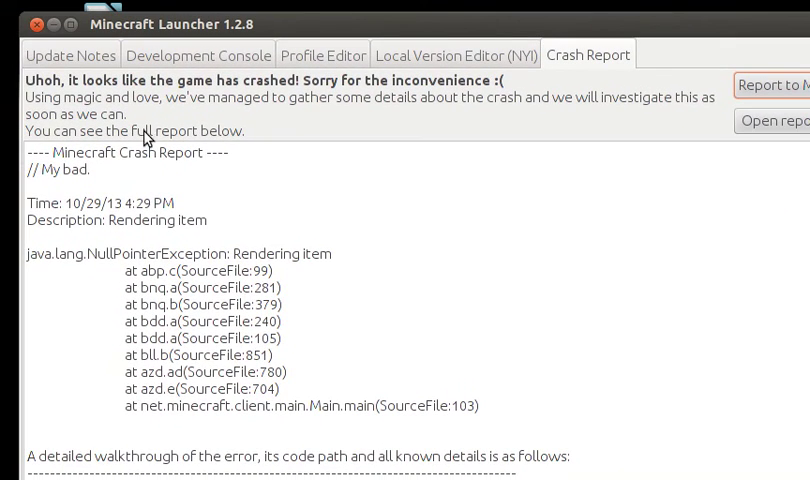
left_click_drag(94, 169, 27, 169)
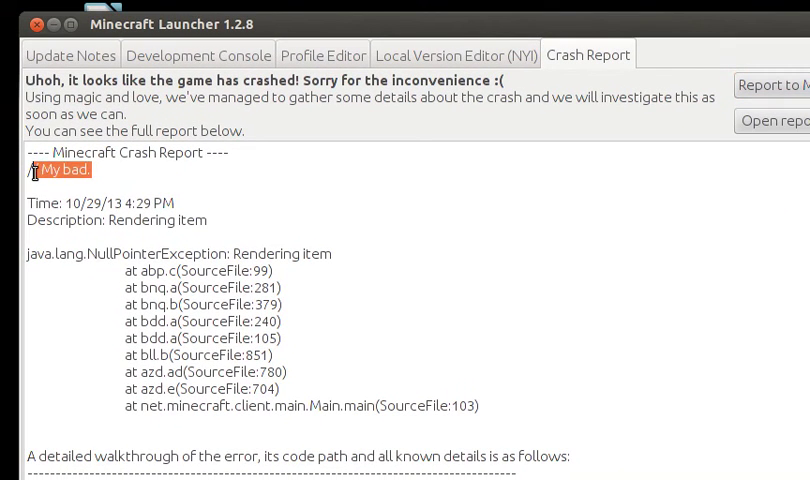
left_click(150, 181)
left_click_drag(91, 169, 33, 170)
left_click(160, 181)
scroll(297, 170, "down", 10)
scroll(297, 170, "down", 10)
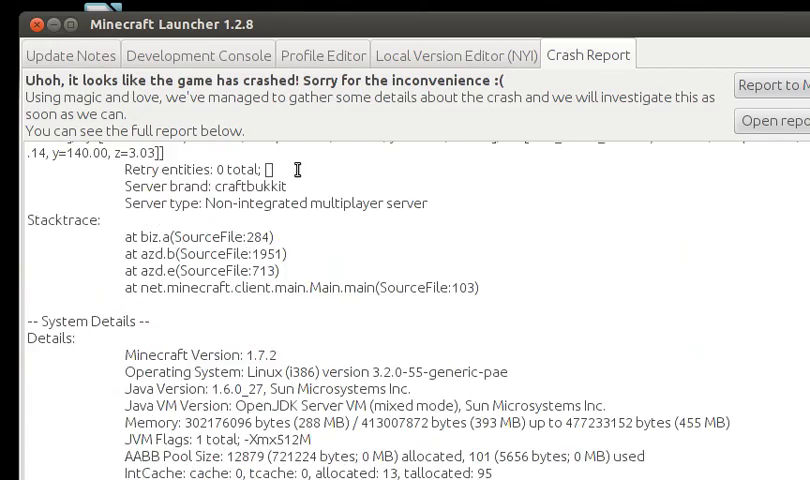
scroll(297, 170, "down", 5)
scroll(297, 170, "up", 10)
scroll(297, 170, "up", 10)
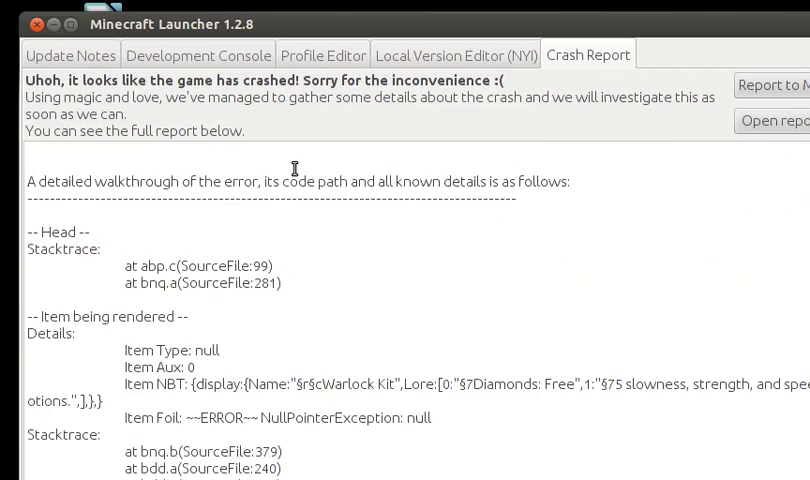
scroll(295, 168, "up", 5)
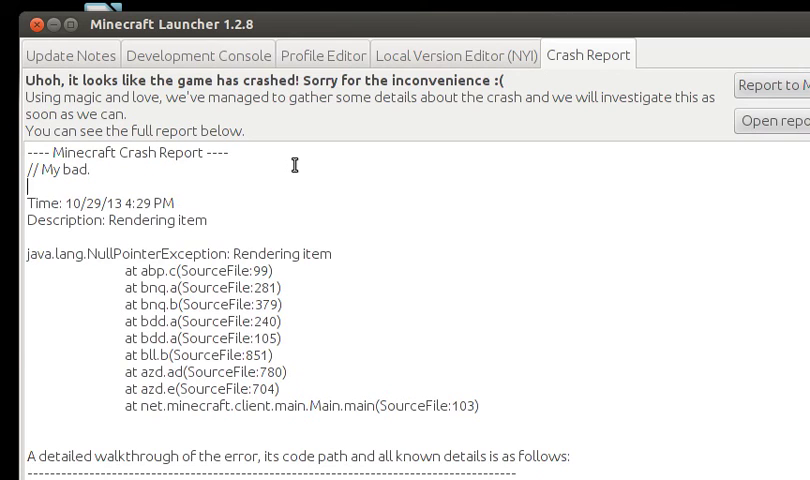
scroll(295, 166, "down", 6)
scroll(295, 166, "down", 6)
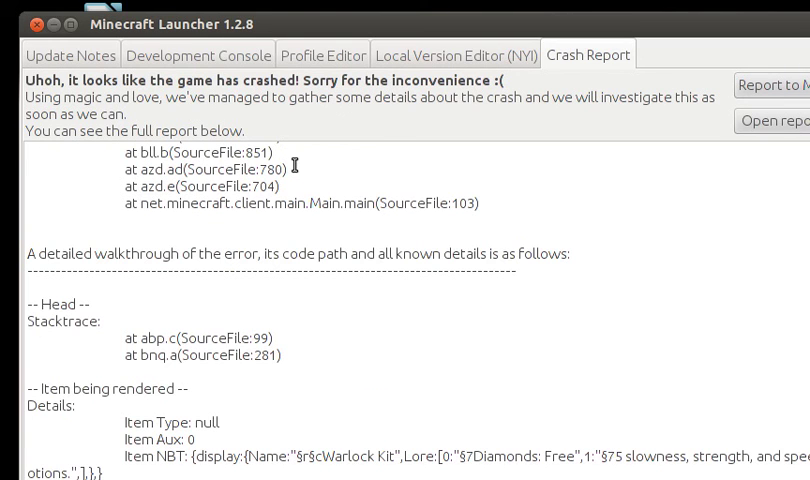
scroll(295, 166, "up", 6)
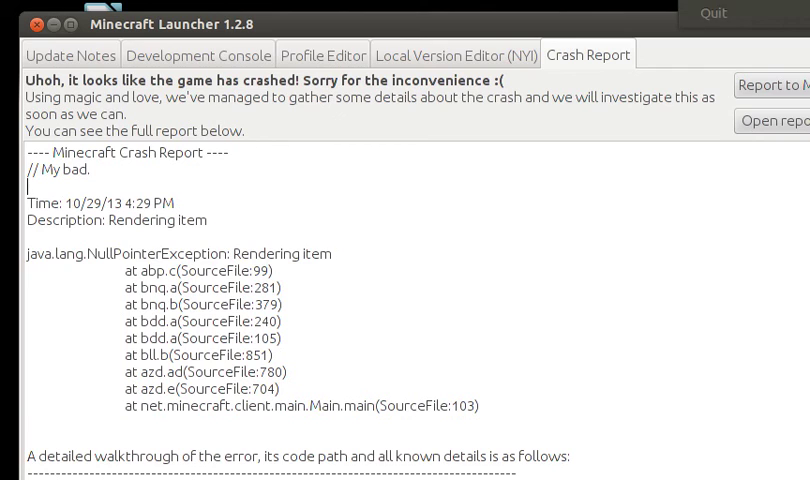
key("Right")
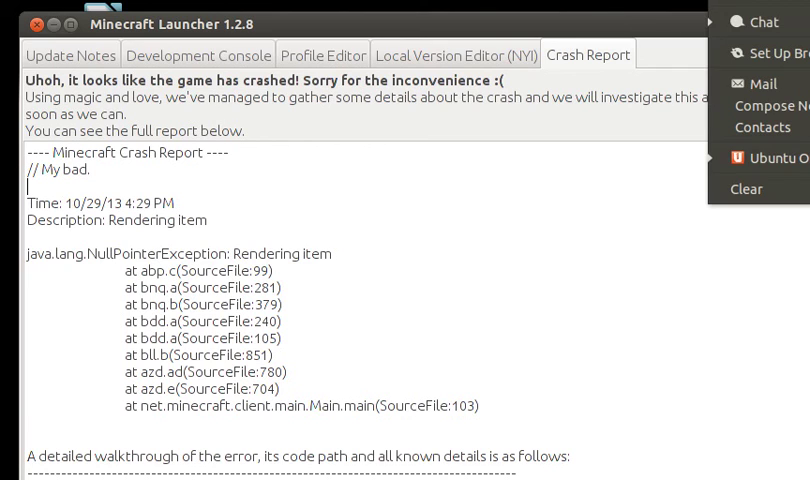
key("Left")
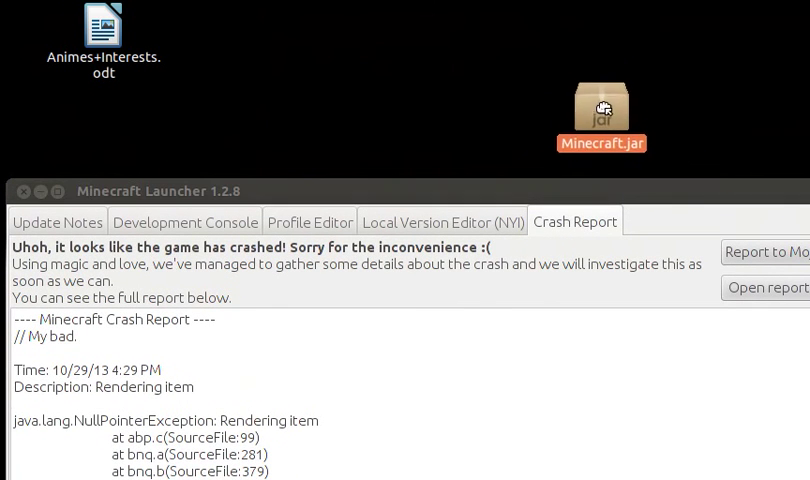
mouse_move(600, 110)
left_mouse_down()
mouse_move(625, 120)
mouse_move(398, 230)
left_mouse_up()
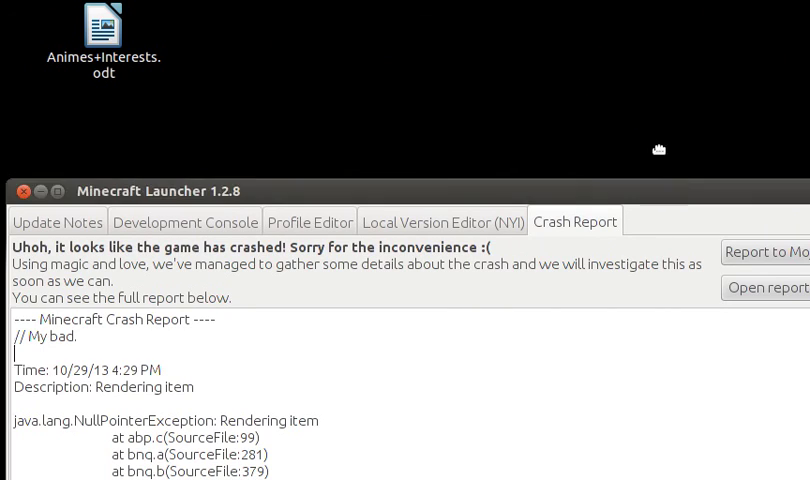